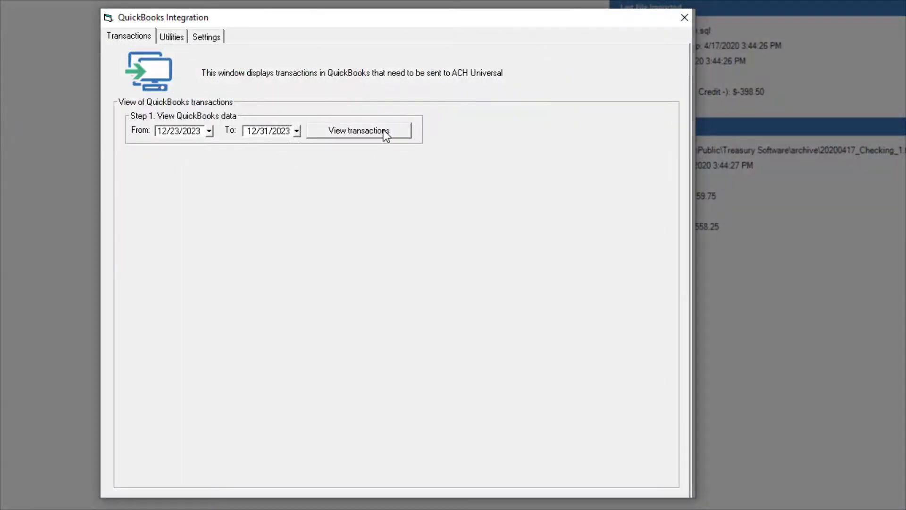
# View QuickBooks transactions for the 12/23/2023–12/31/2023 range in the integration window
pyautogui.click(385, 135)
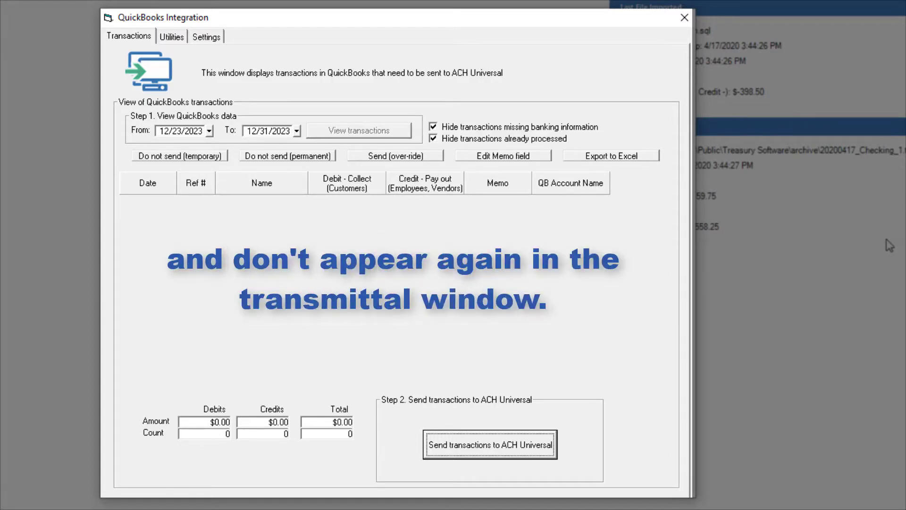
# Turn off 'Hide transactions already processed' to list the three December 25 imported transactions
pyautogui.click(433, 139)
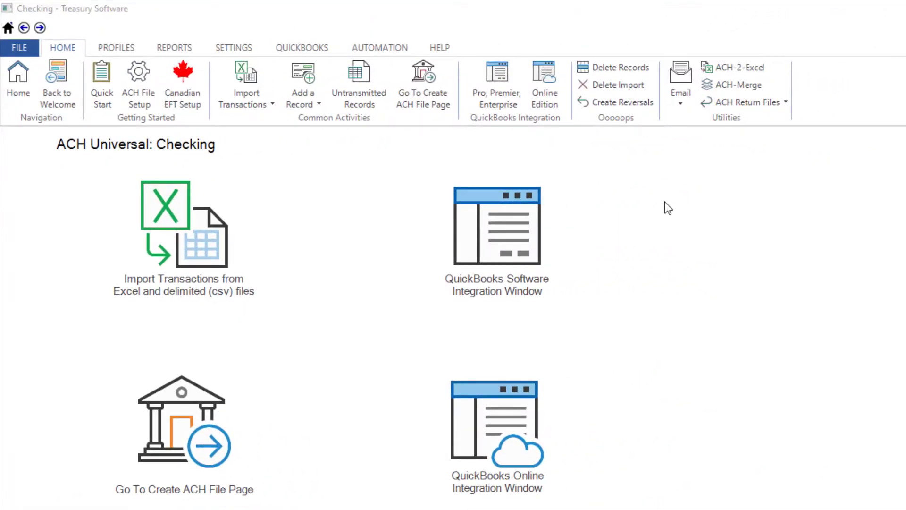
pyautogui.click(631, 86)
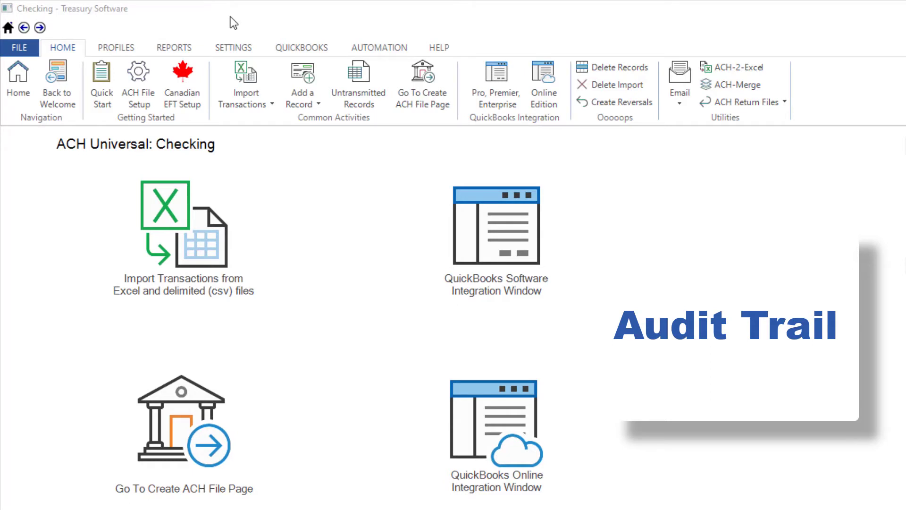
# Show the Import Logs report listing import 100 of three transactions totaling ($398.50)
pyautogui.click(187, 48)
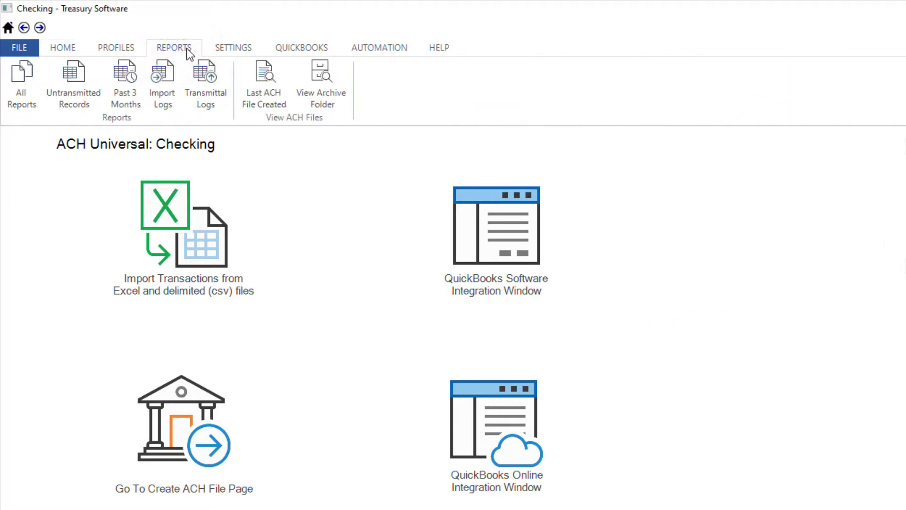
pyautogui.click(174, 76)
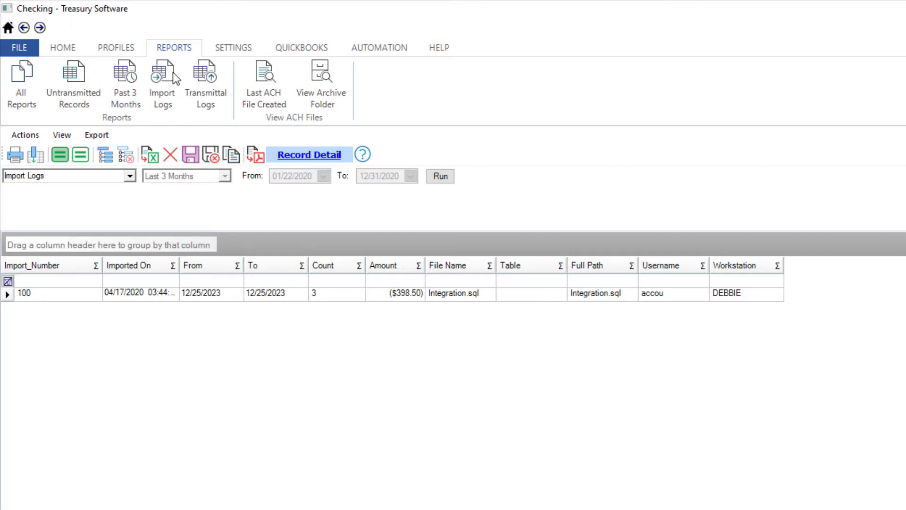
# Export import 100's record detail, with the Name column filter opened, to an Excel workbook
pyautogui.click(10, 295)
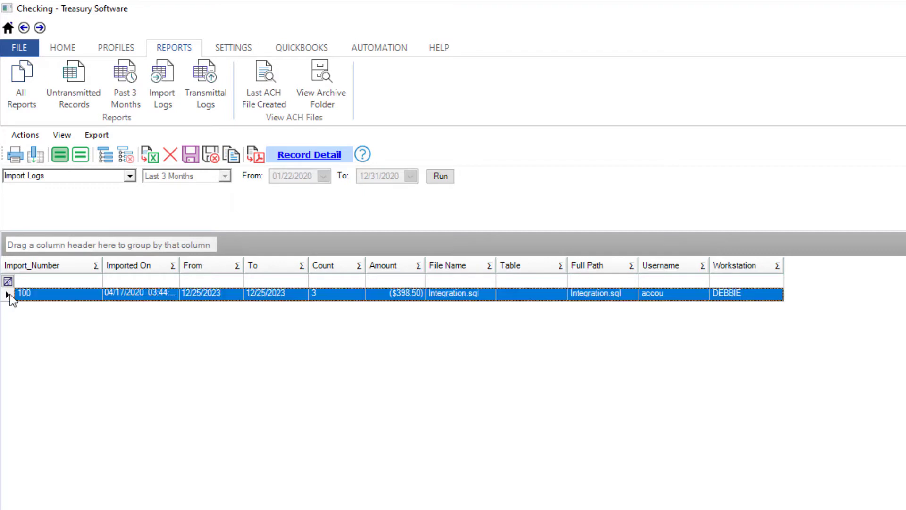
pyautogui.click(292, 157)
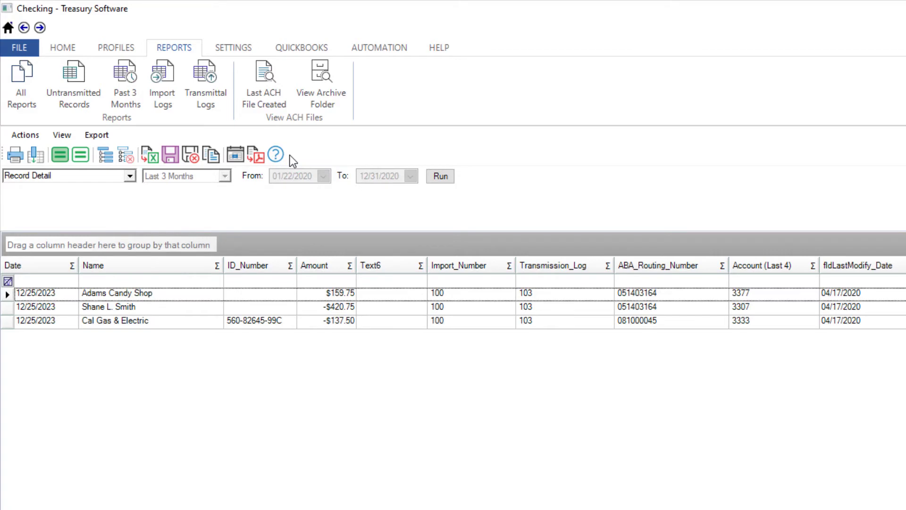
pyautogui.click(203, 281)
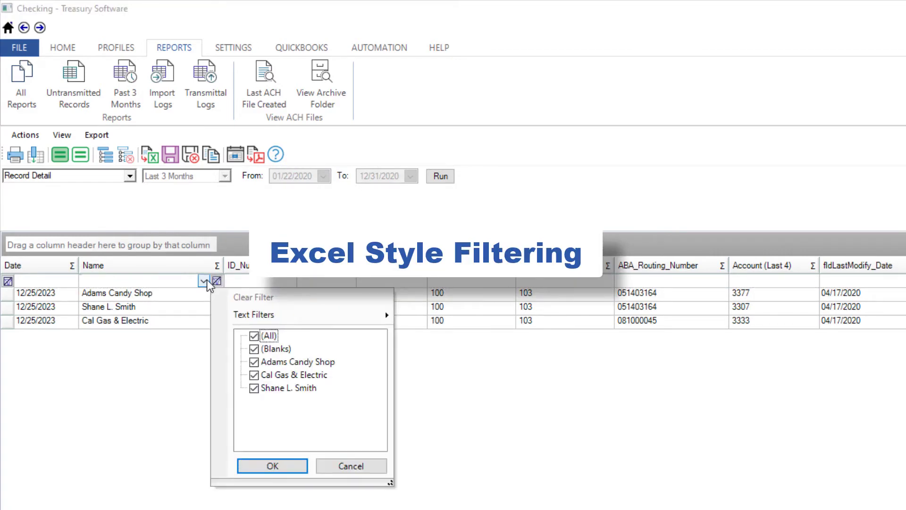
pyautogui.click(154, 158)
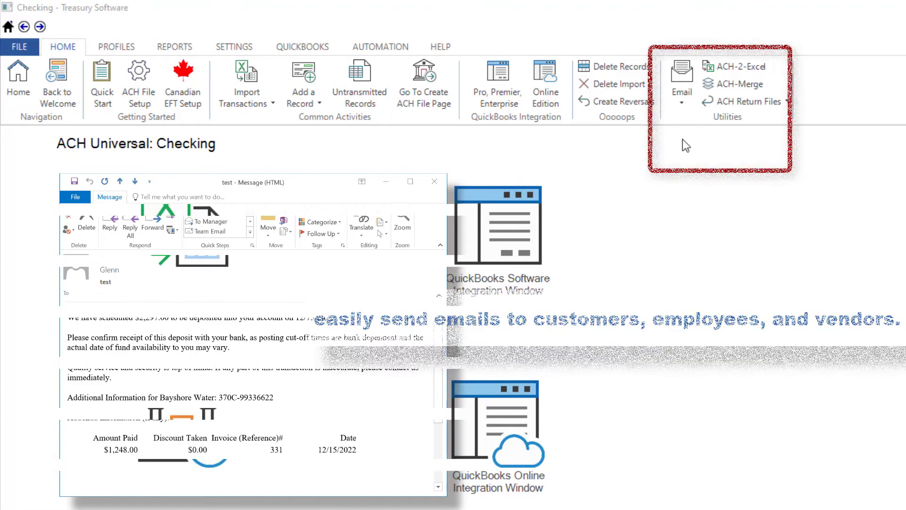
# Check 'Activate email feature' in Email Setup and advance to the transmission-method screen
pyautogui.click(686, 93)
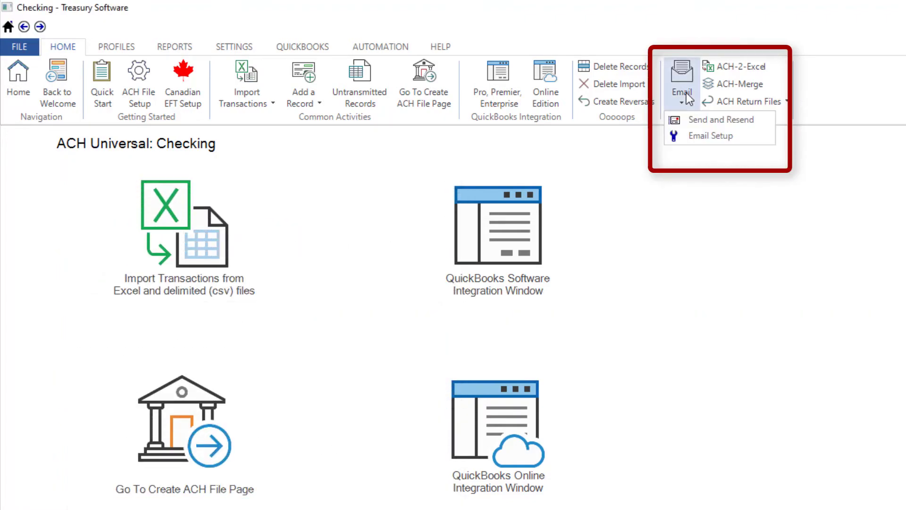
pyautogui.click(744, 134)
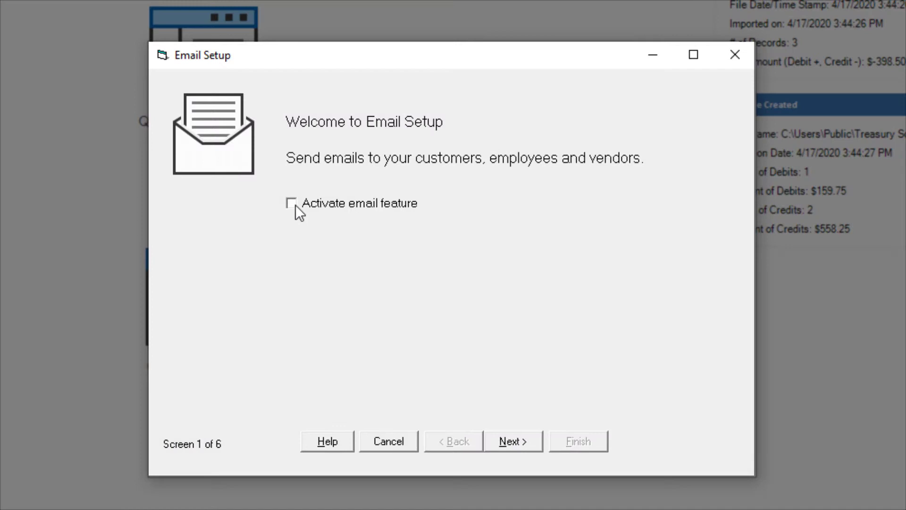
pyautogui.click(290, 203)
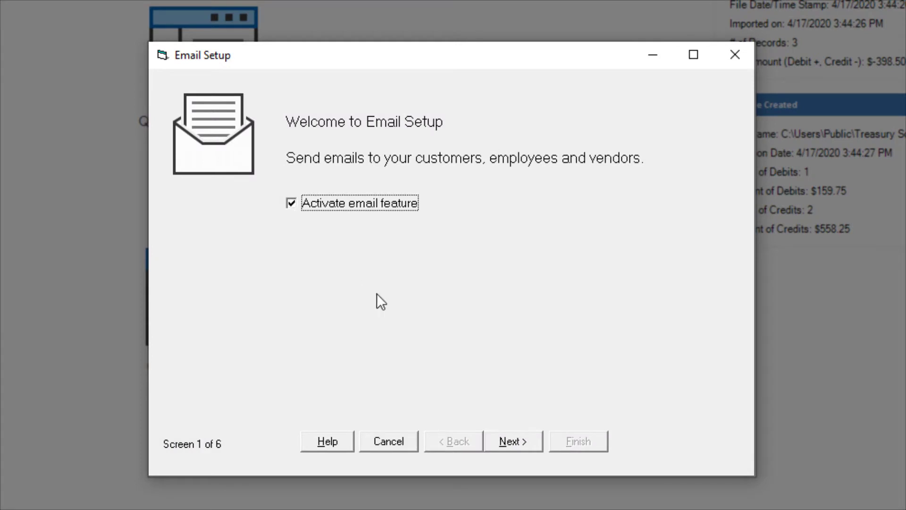
pyautogui.click(520, 440)
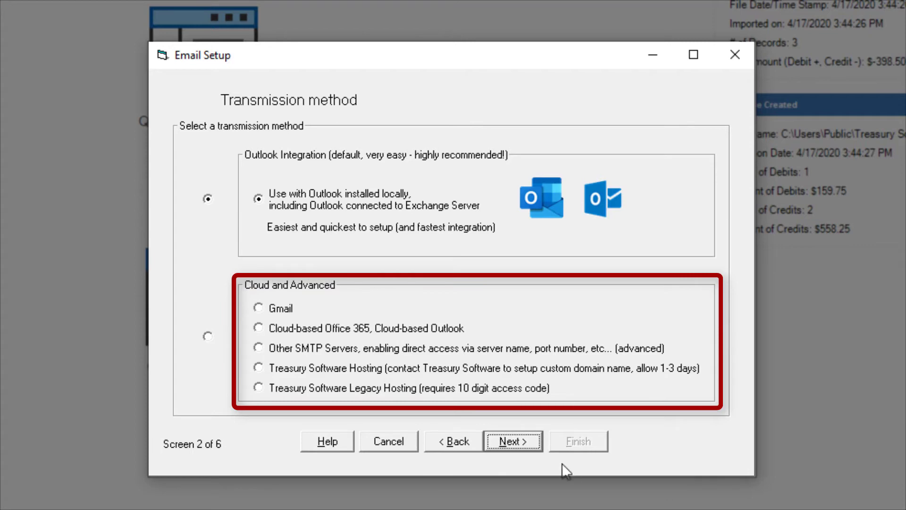
# Step the Email Setup wizard through settings and body template to Screen 5 of 6, Check Stub
pyautogui.click(519, 441)
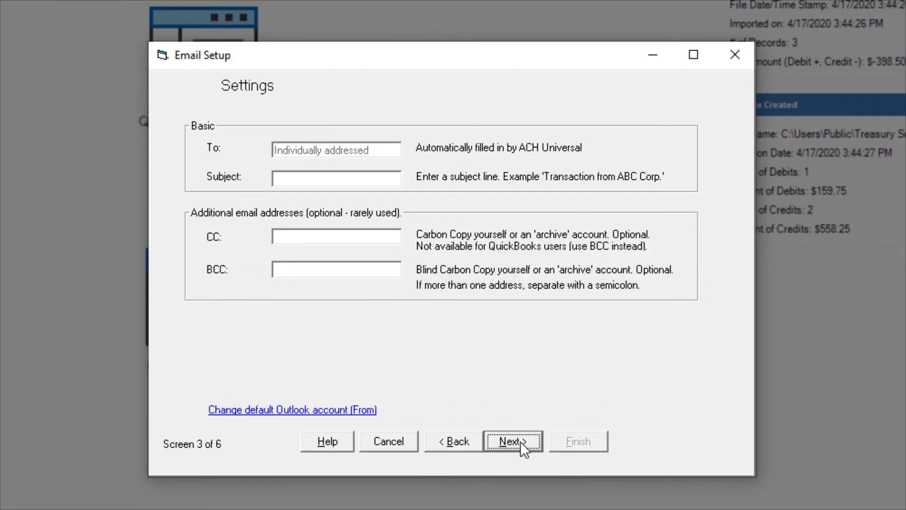
pyautogui.click(520, 441)
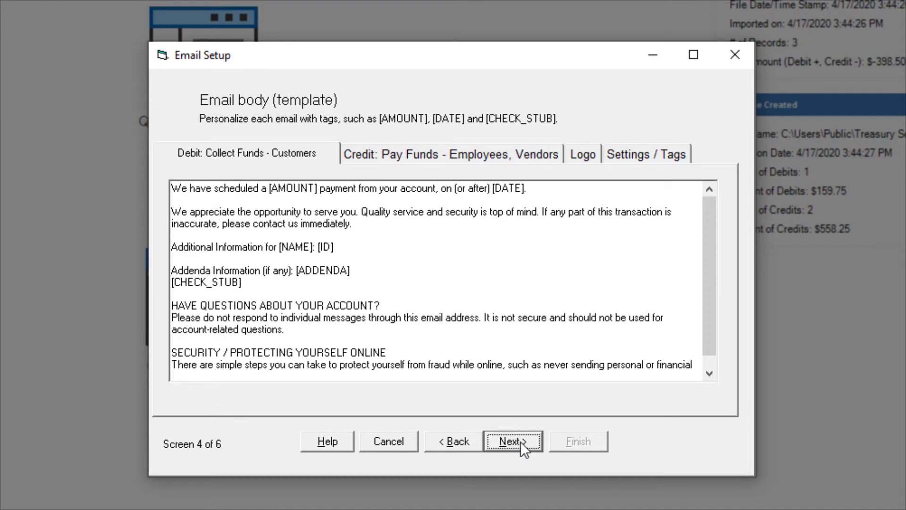
pyautogui.click(521, 441)
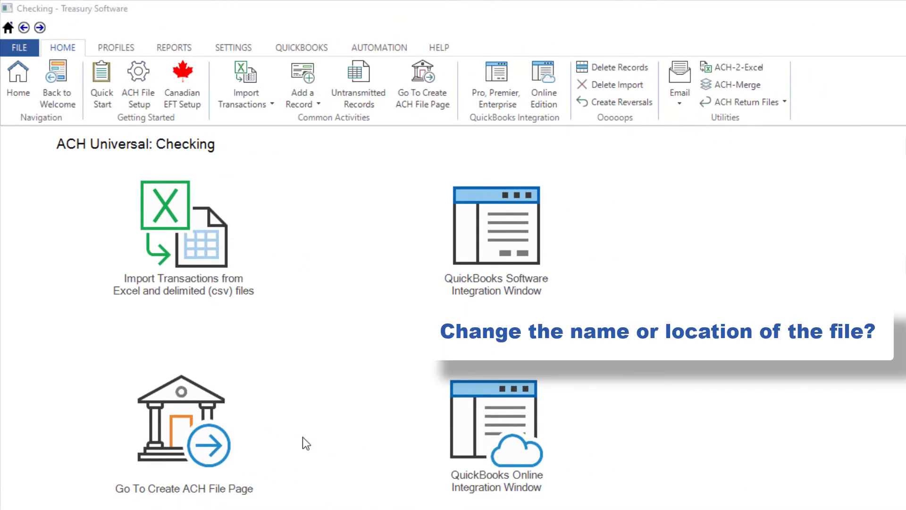
# Expand the Change File Name/Location panel on the Create ACH File page
pyautogui.click(225, 443)
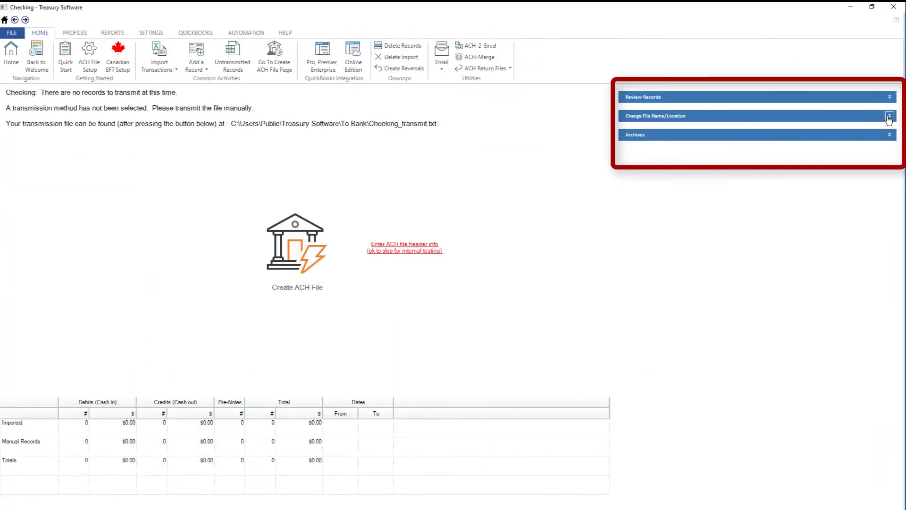
pyautogui.click(890, 117)
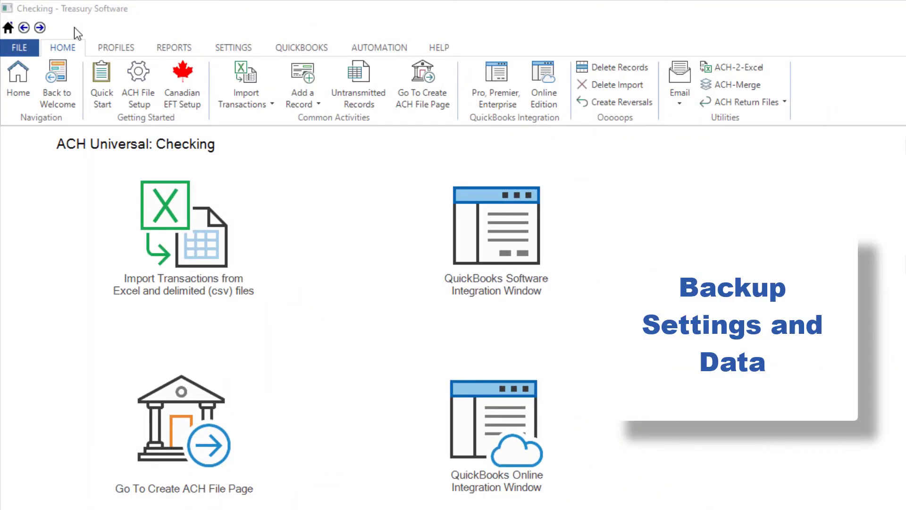
# Open the Create Backup dialog from the FILE menu's Backup command
pyautogui.click(30, 48)
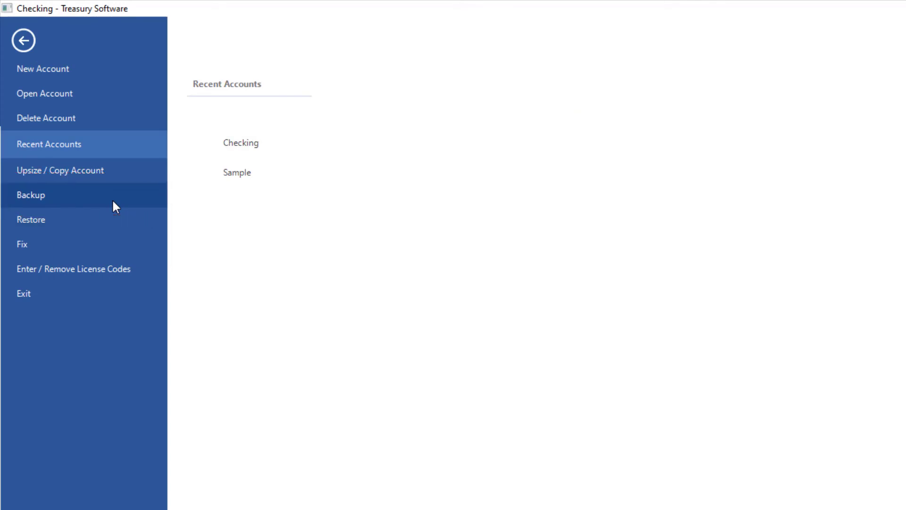
pyautogui.click(114, 202)
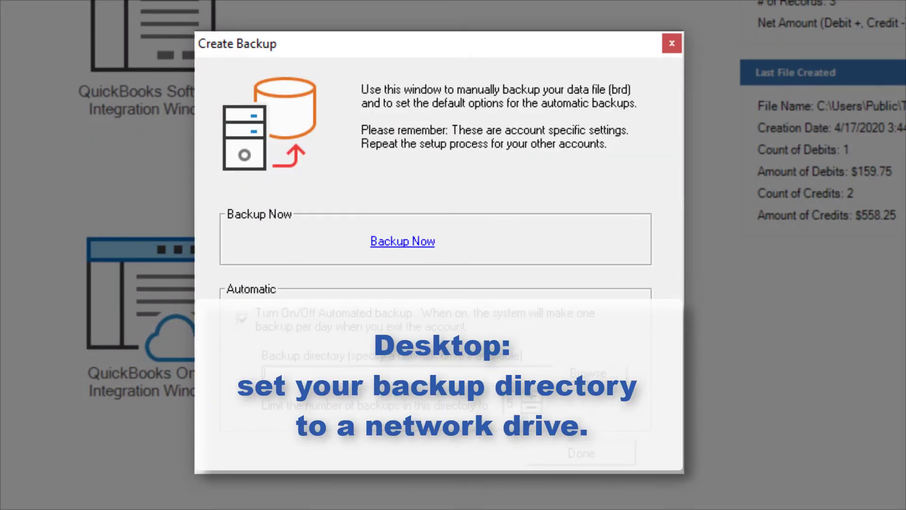